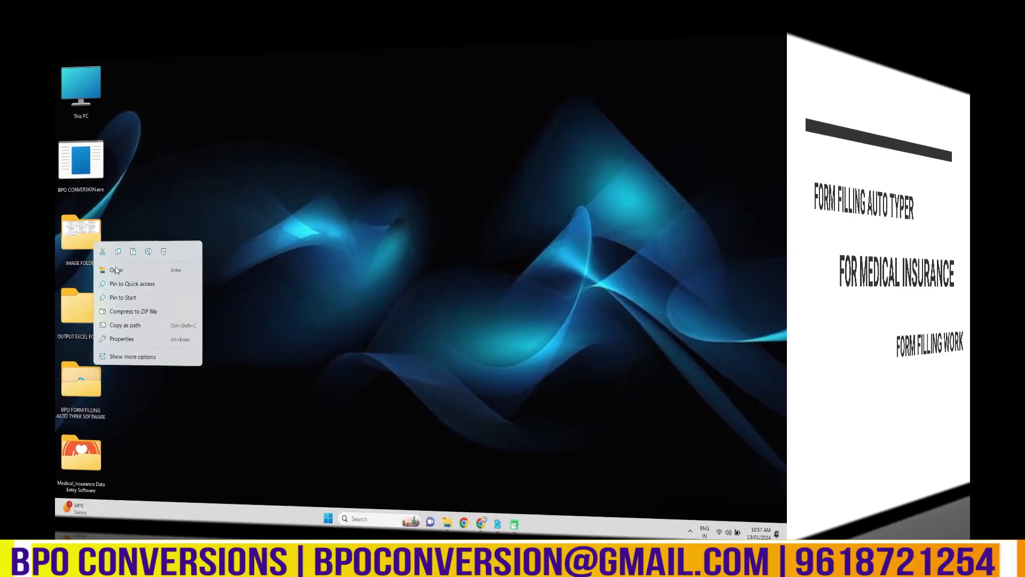
# Open the IMAGE FOLDER and view the scan 1.jpg in Paint, then close it
pyautogui.click(116, 270)
pyautogui.click(210, 177)
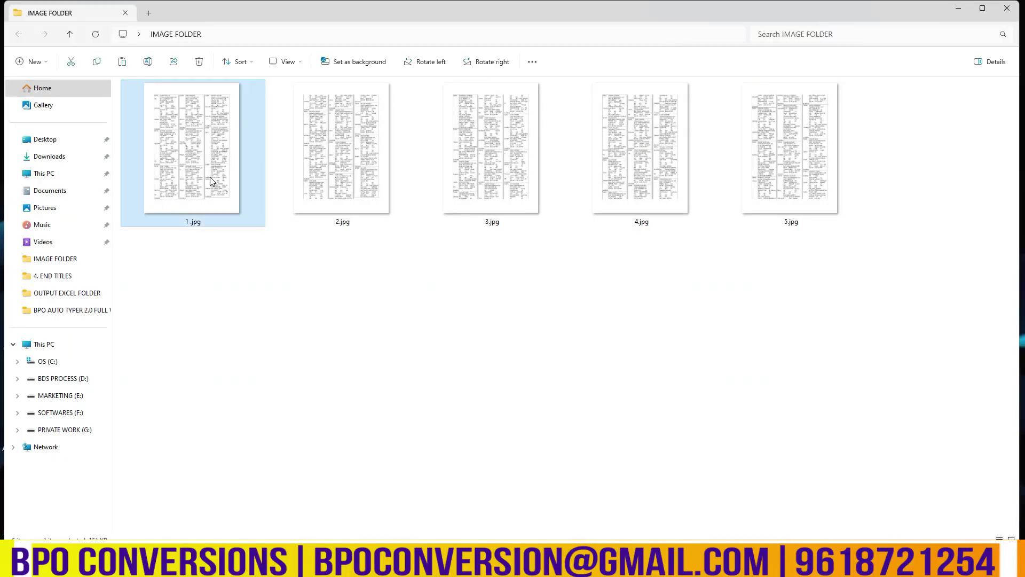
pyautogui.rightClick(210, 177)
pyautogui.moveTo(251, 232)
pyautogui.click(415, 251)
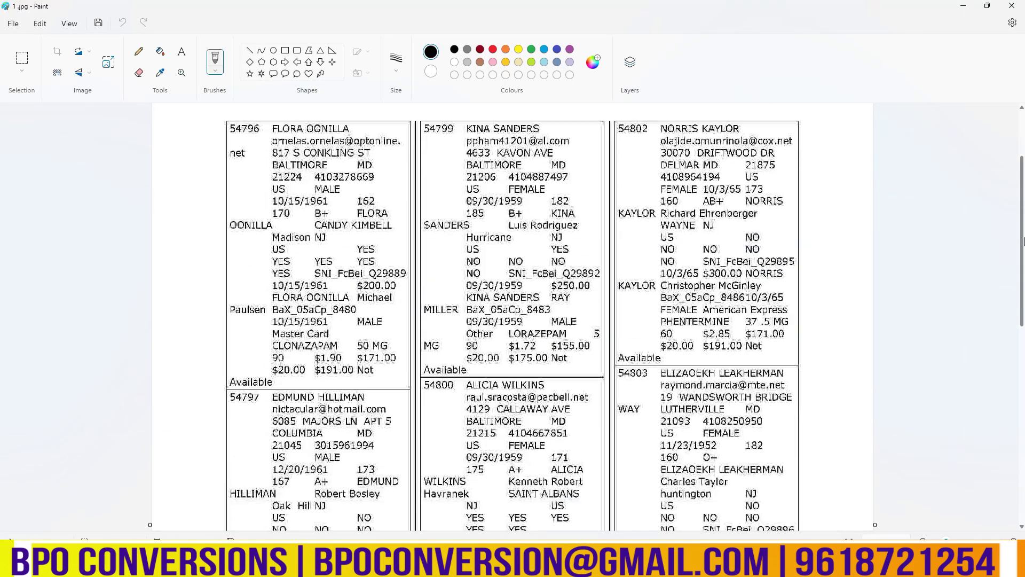
pyautogui.scroll(-5, 1024, 241)
pyautogui.scroll(5, 1024, 242)
pyautogui.click(1013, 6)
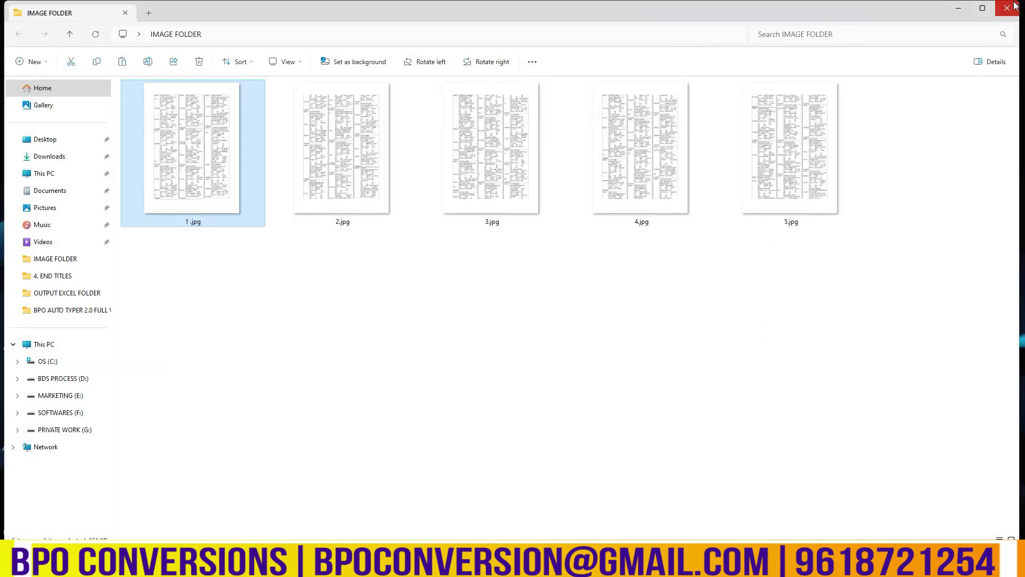
# Close the IMAGE FOLDER and confirm the OUTPUT EXCEL FOLDER is empty, then close it
pyautogui.click(1015, 6)
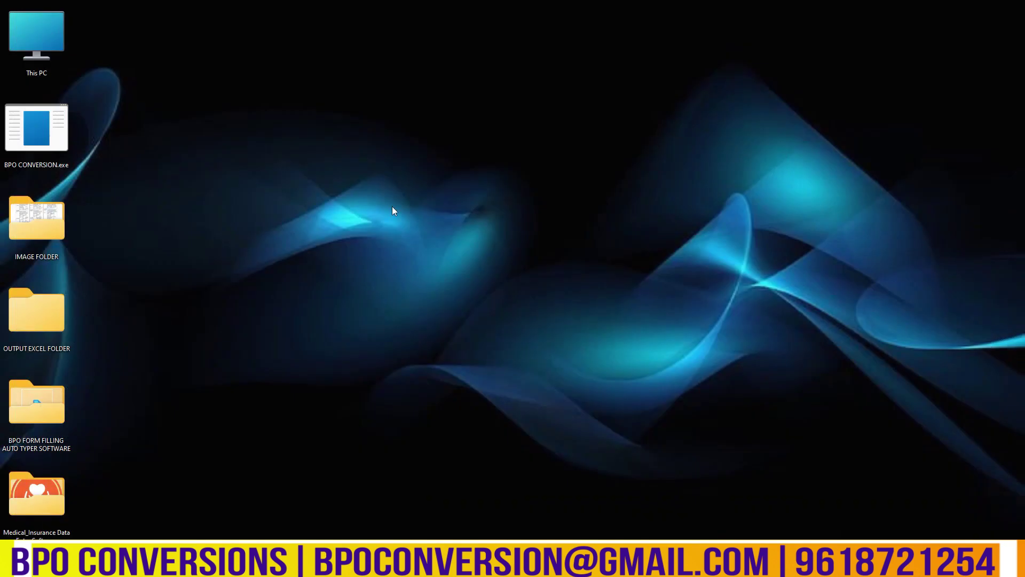
pyautogui.rightClick(56, 313)
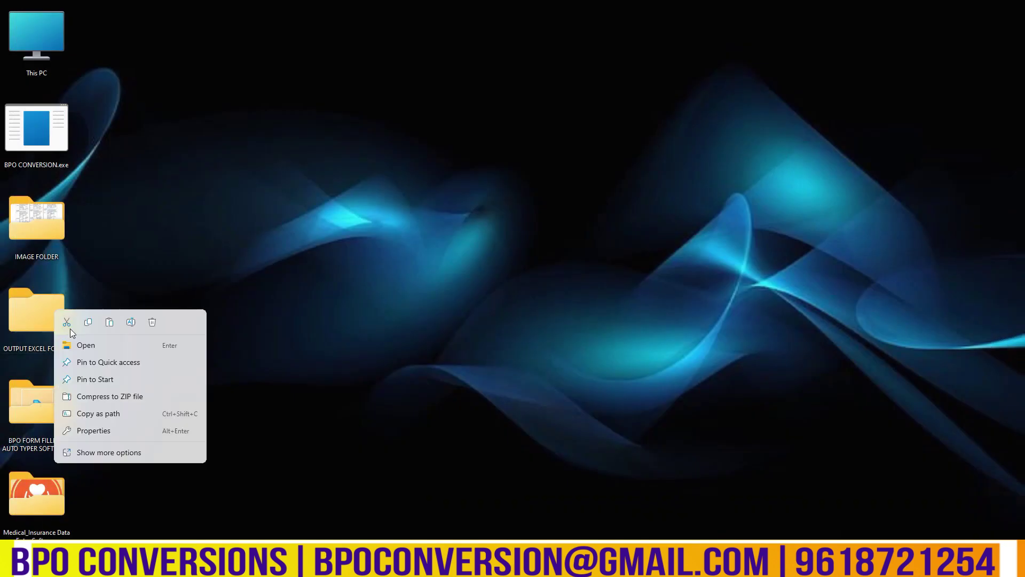
pyautogui.click(88, 348)
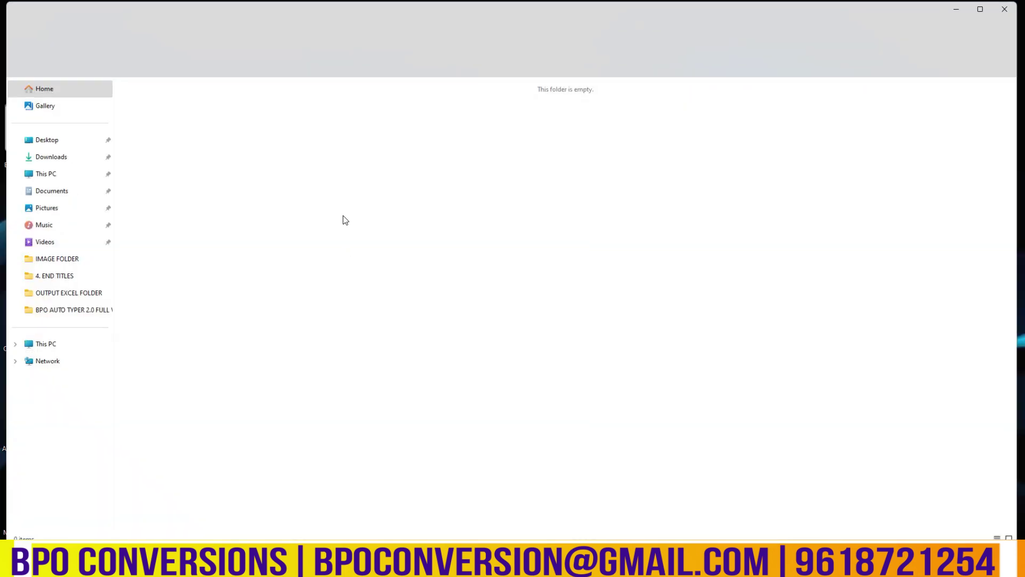
pyautogui.moveTo(266, 143); pyautogui.dragTo(775, 398)
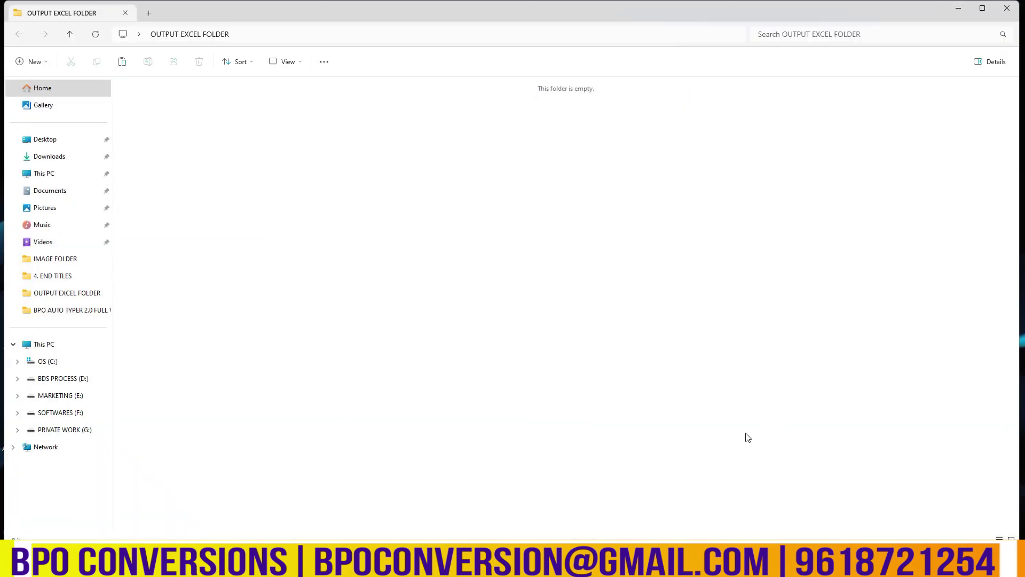
pyautogui.click(1007, 8)
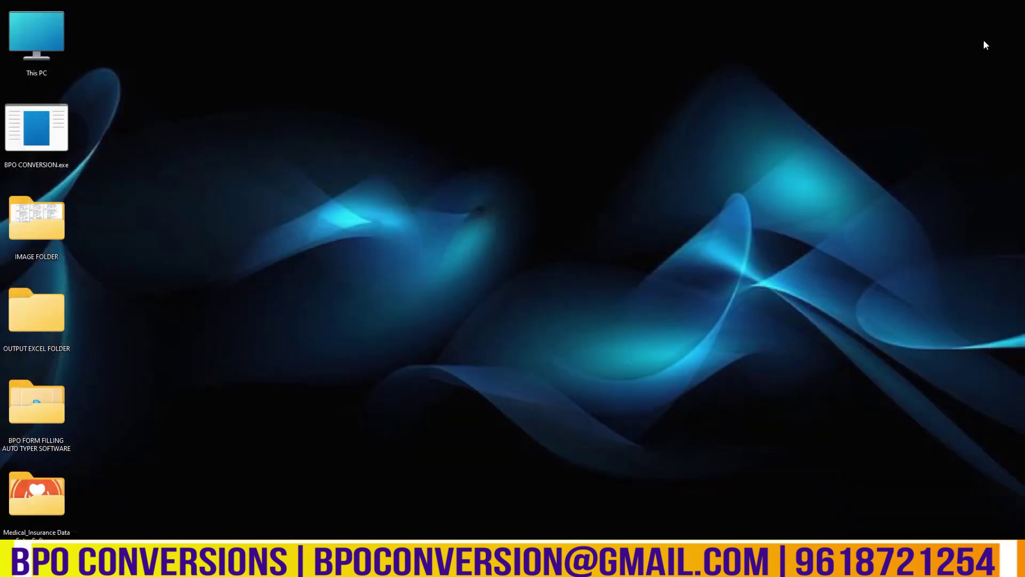
# Launch BPO CONVERSION.exe and set Desktop > IMAGE FOLDER as the input folder
pyautogui.rightClick(53, 134)
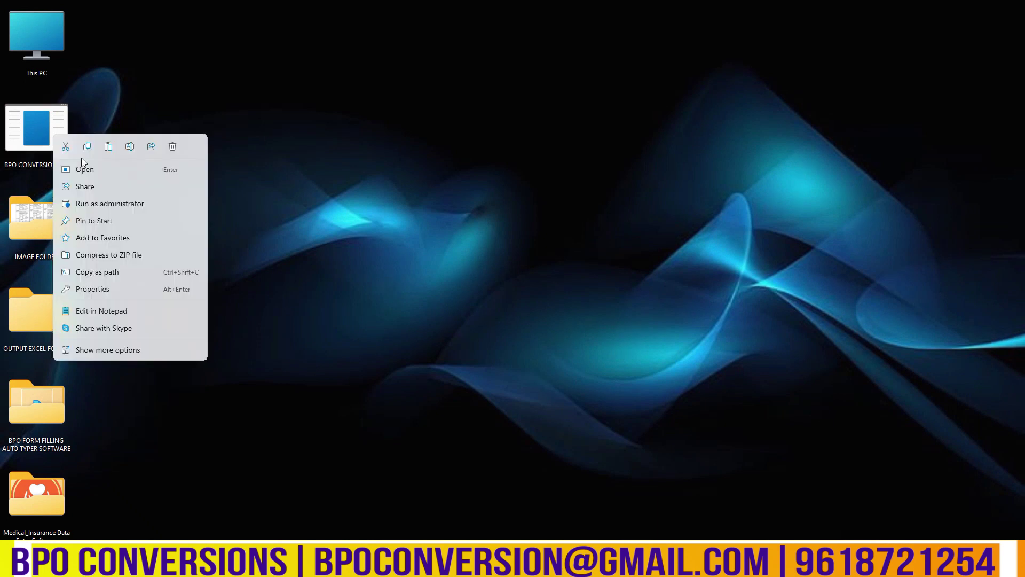
pyautogui.click(92, 172)
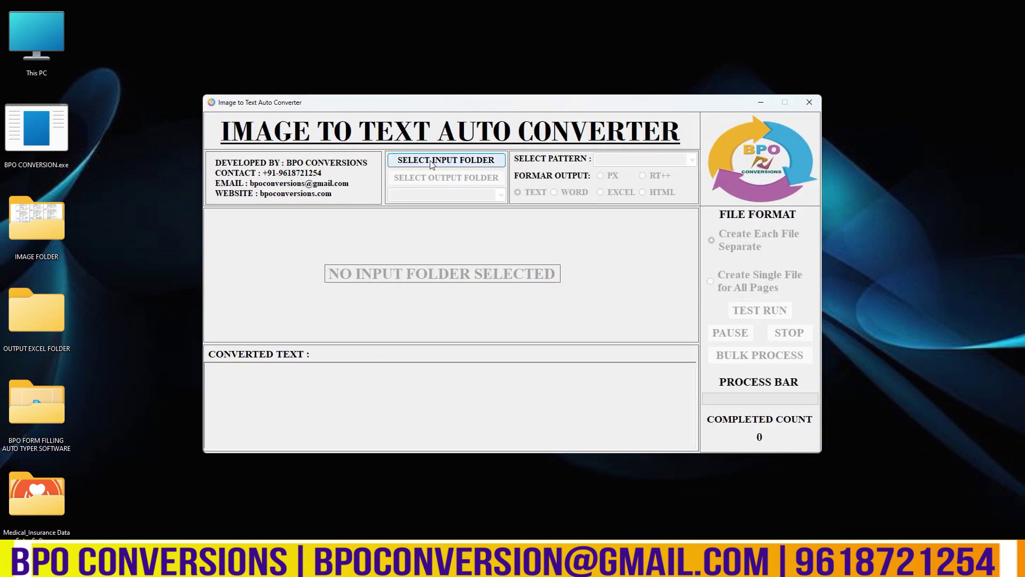
pyautogui.click(432, 161)
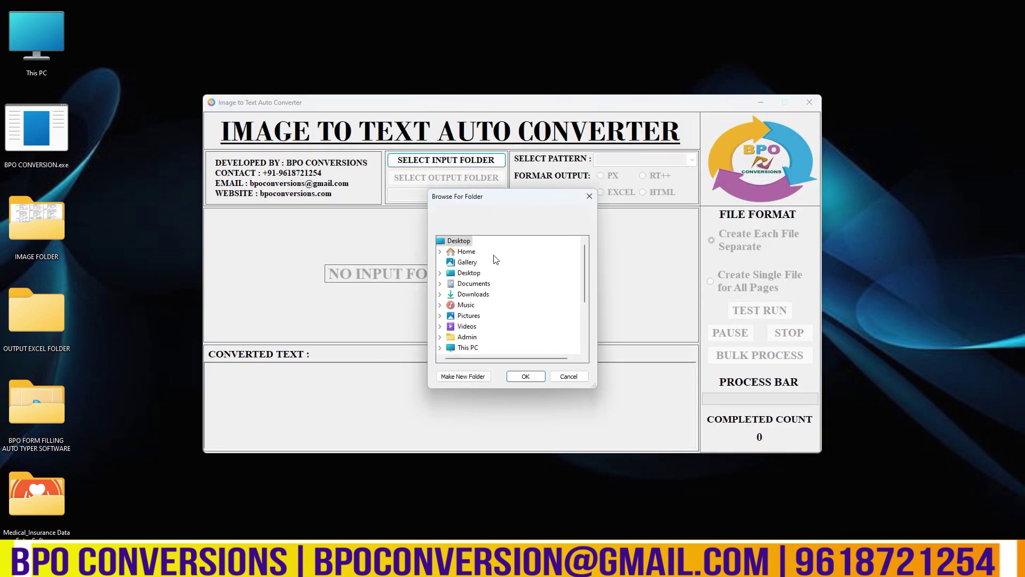
pyautogui.doubleClick(472, 274)
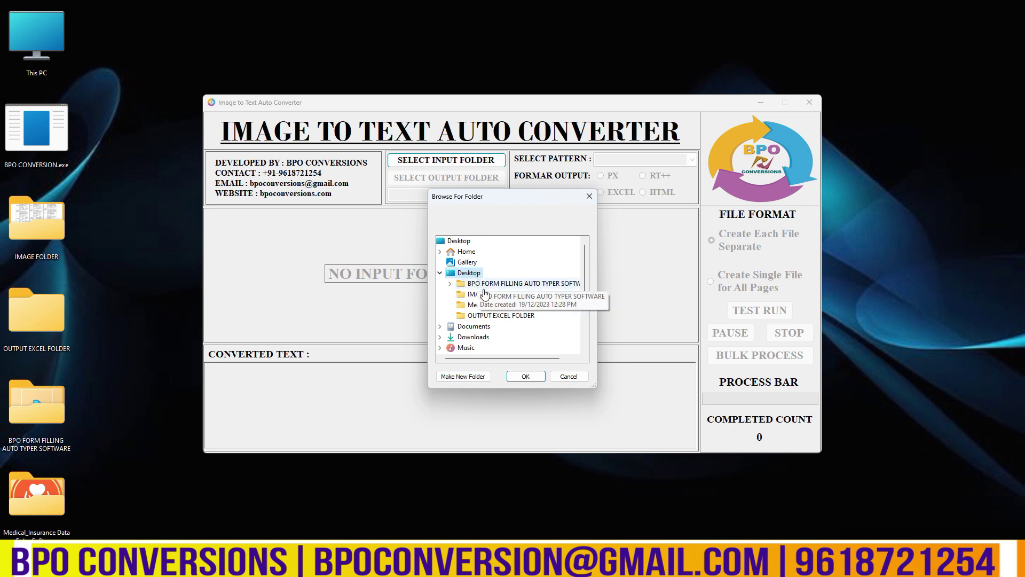
pyautogui.click(487, 294)
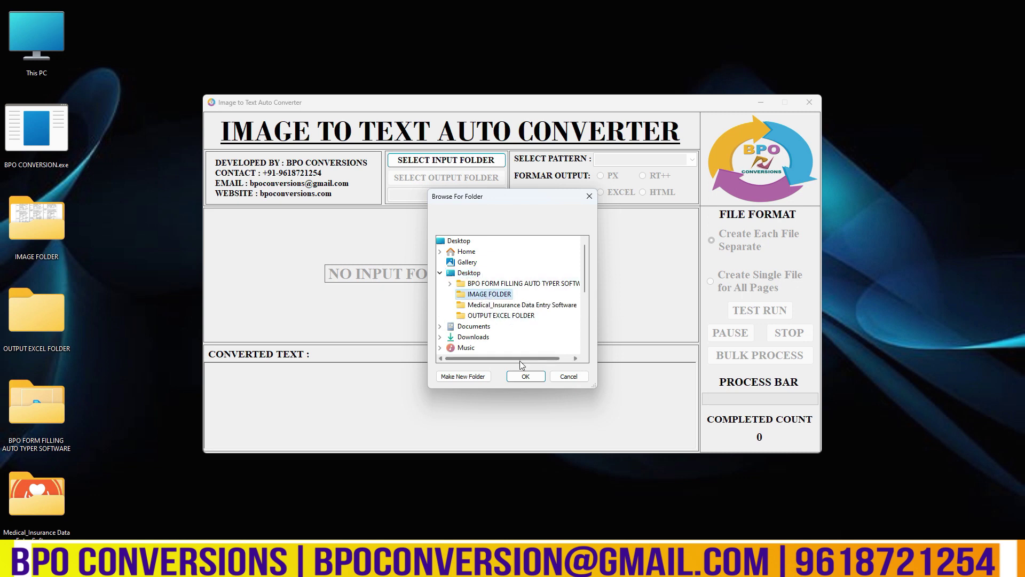
pyautogui.click(525, 377)
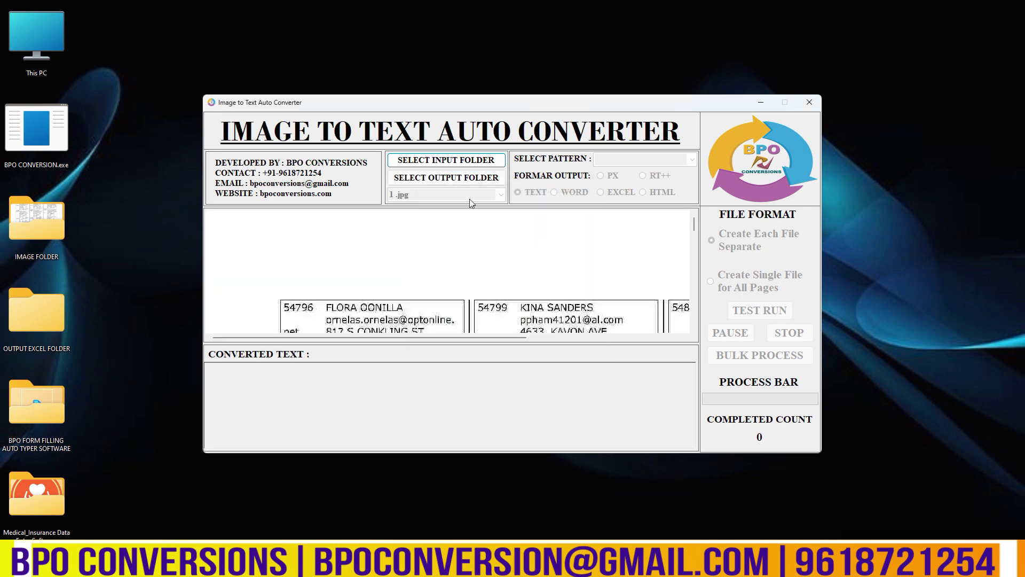
# Set OUTPUT EXCEL FOLDER as the converter's output folder
pyautogui.click(461, 177)
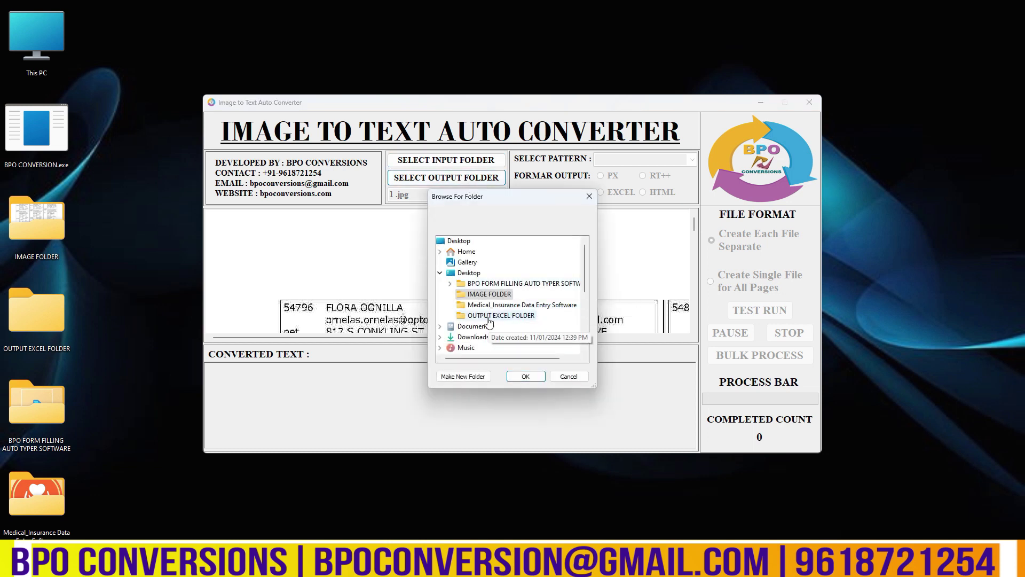
pyautogui.click(496, 315)
pyautogui.click(525, 377)
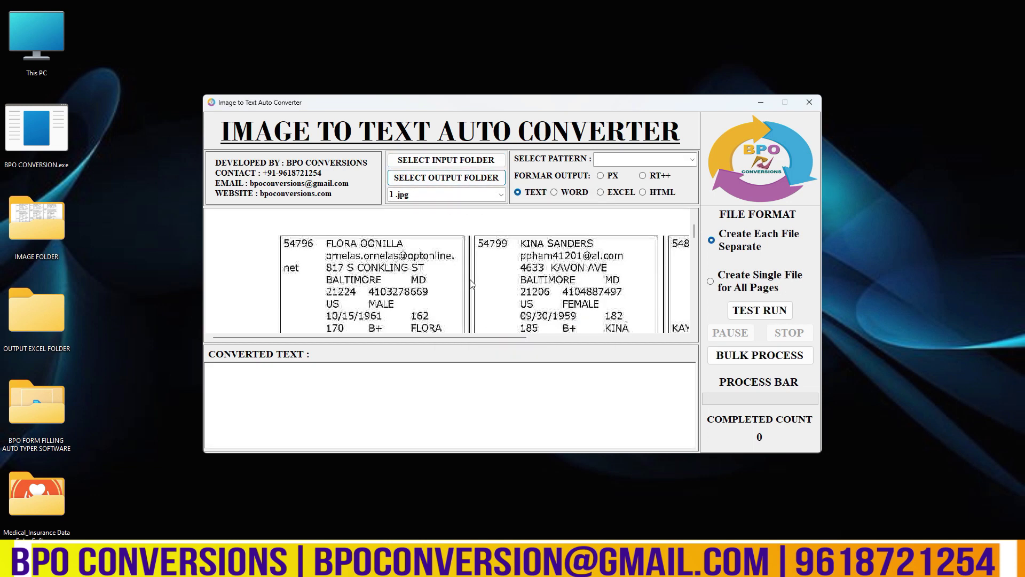
pyautogui.click(498, 201)
# Choose the MEDICAL INSURANCE pattern with EXCEL output and run a test conversion
pyautogui.click(689, 160)
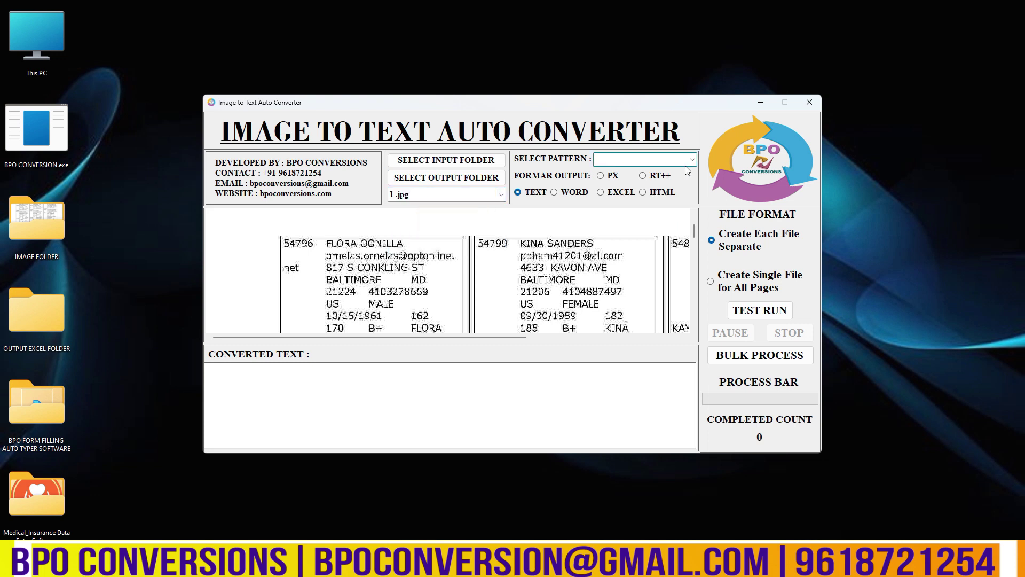
pyautogui.click(693, 160)
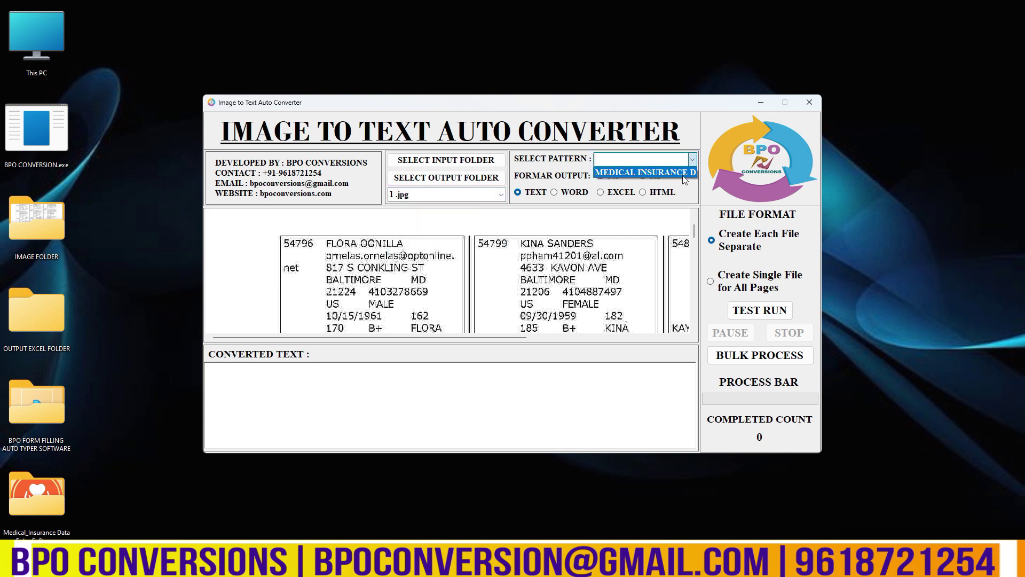
pyautogui.click(681, 172)
pyautogui.click(601, 193)
pyautogui.click(760, 310)
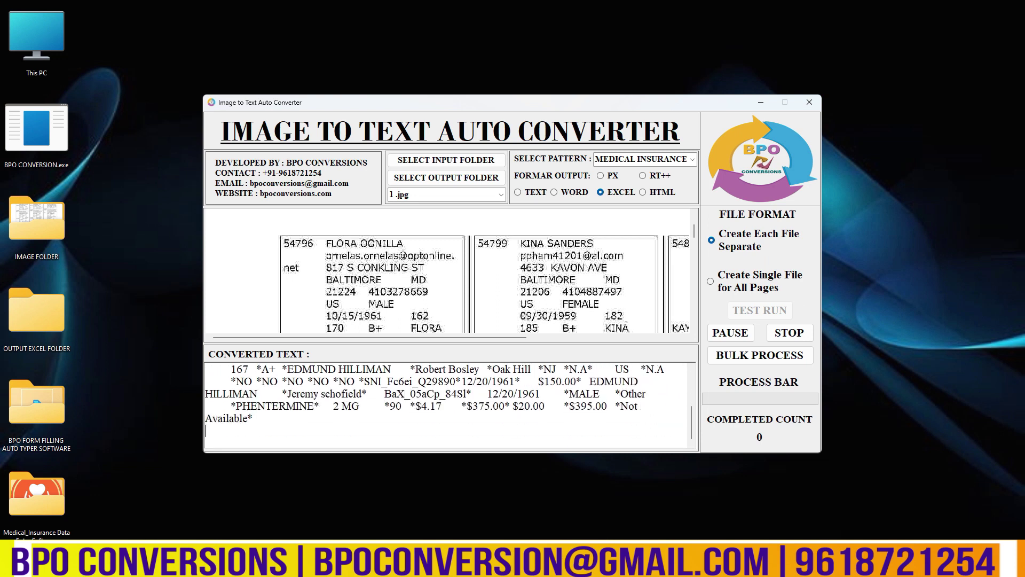
# Bulk-convert all five images, then open Output.xlsx from the OUTPUT EXCEL FOLDER
pyautogui.click(790, 359)
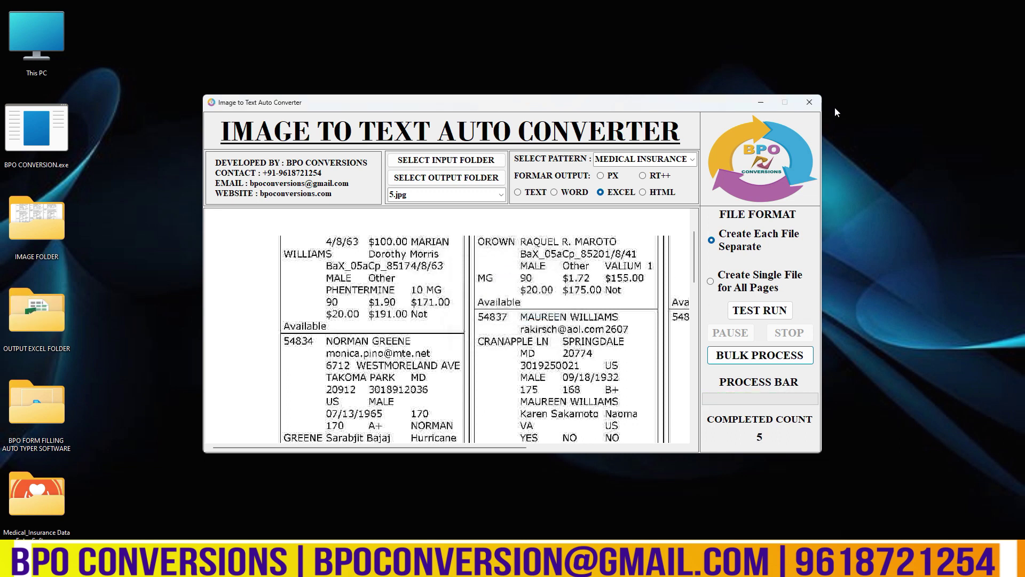
pyautogui.click(809, 102)
pyautogui.rightClick(24, 305)
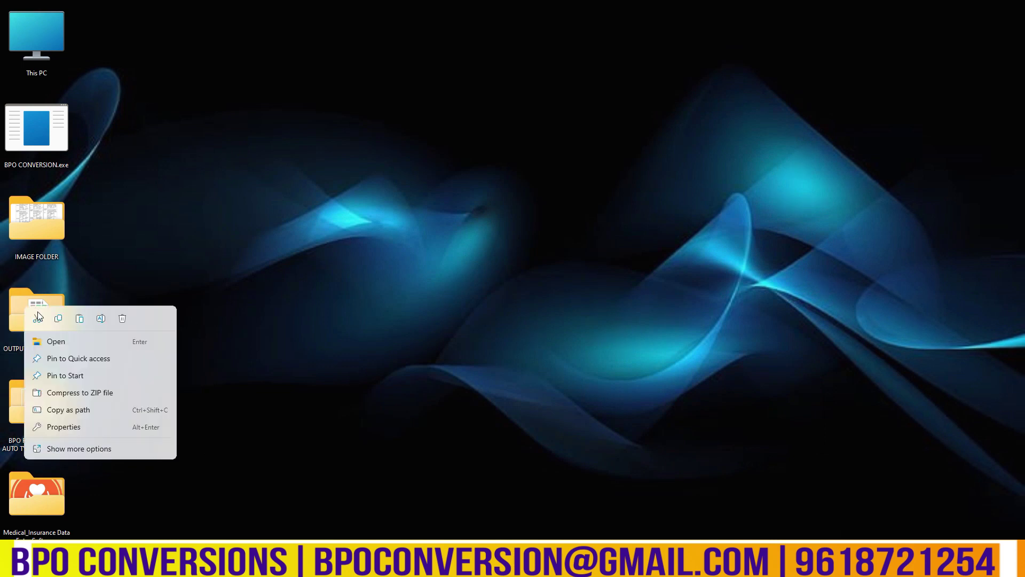
pyautogui.click(52, 336)
pyautogui.click(190, 175)
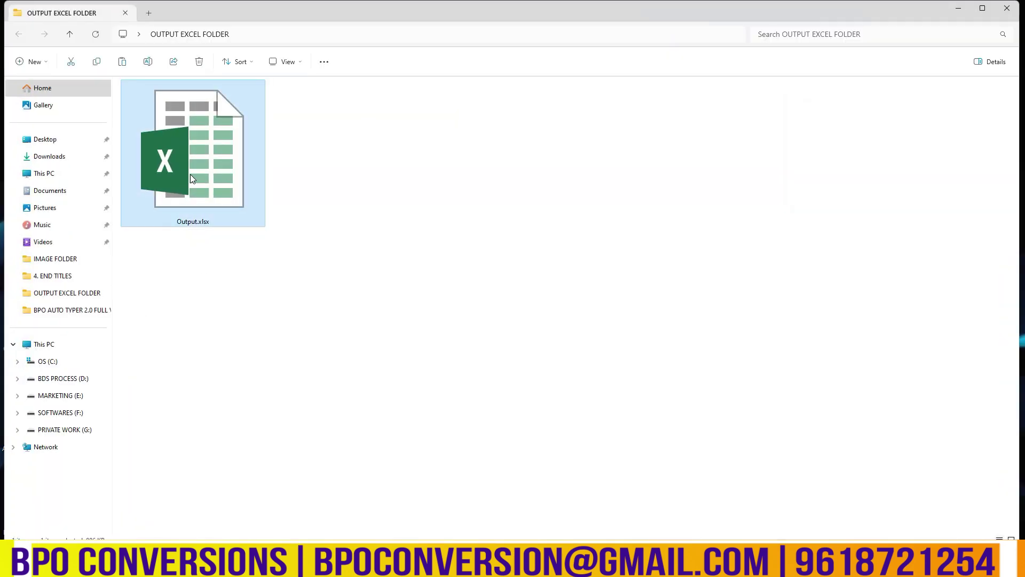
pyautogui.rightClick(190, 174)
pyautogui.click(222, 210)
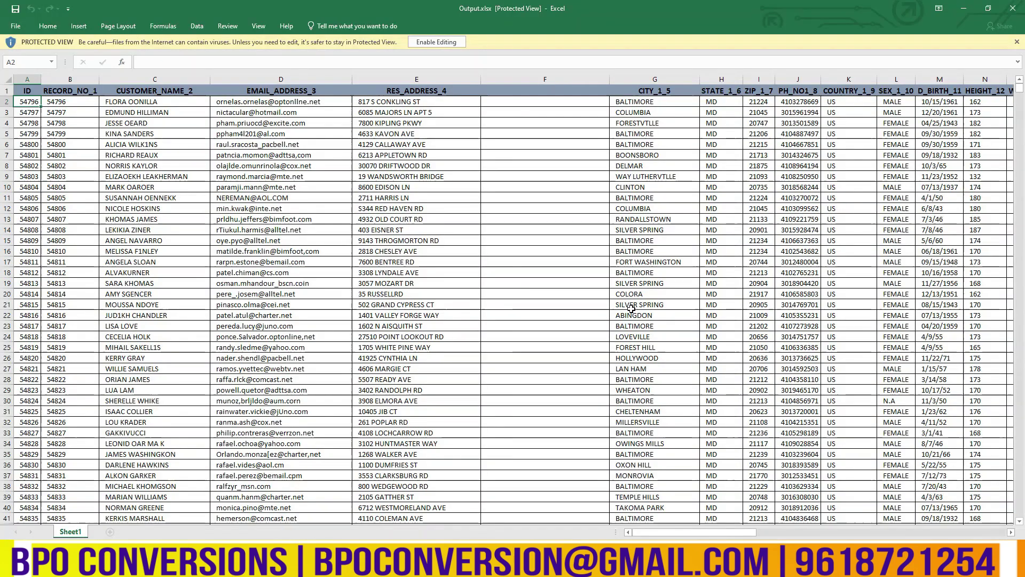
# Enable editing in Output.xlsx, then close Excel and the output folder
pyautogui.click(444, 43)
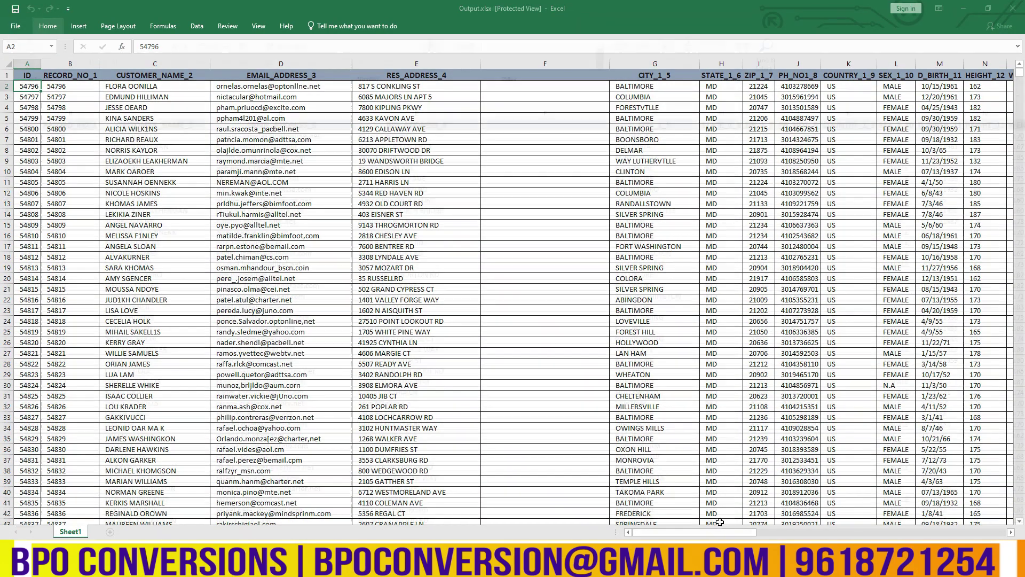
pyautogui.moveTo(731, 533)
pyautogui.mouseDown()
pyautogui.moveTo(930, 534)
pyautogui.moveTo(729, 533)
pyautogui.mouseUp()
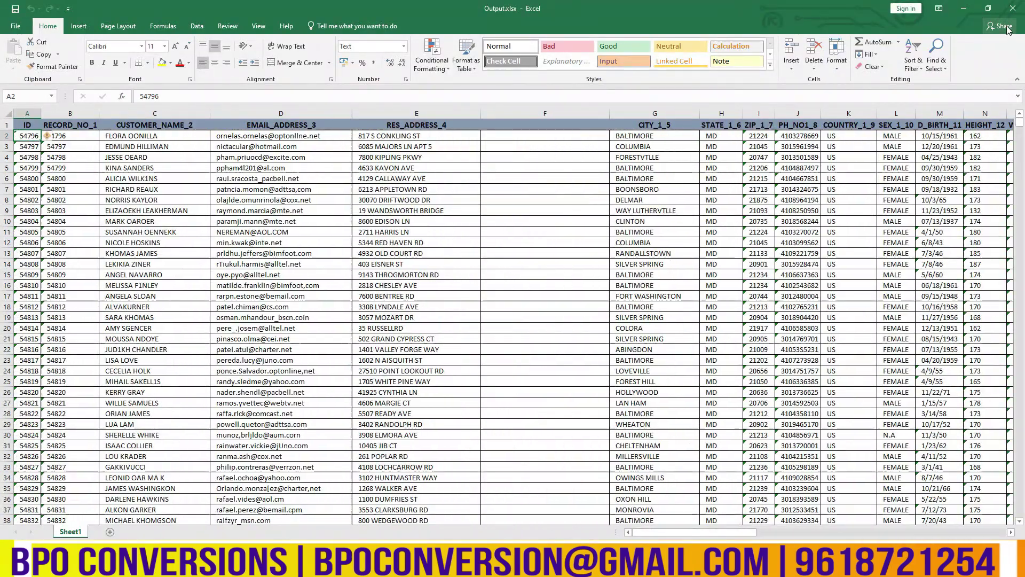
pyautogui.click(1012, 8)
pyautogui.click(1013, 8)
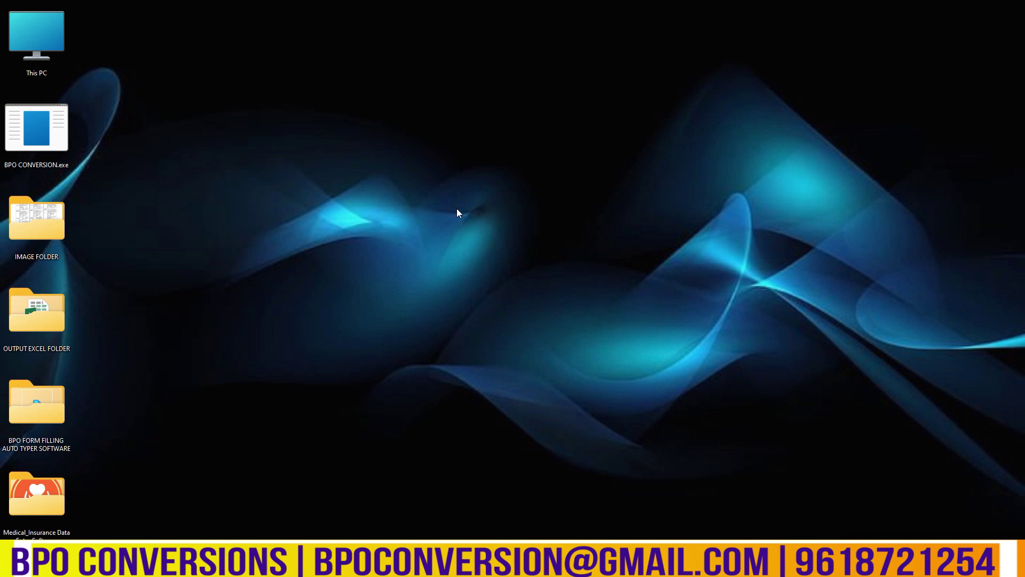
# Launch the BPO Auto Form Filler from the BPO FORM FILLING AUTO TYPER SOFTWARE folder
pyautogui.rightClick(40, 405)
pyautogui.click(84, 293)
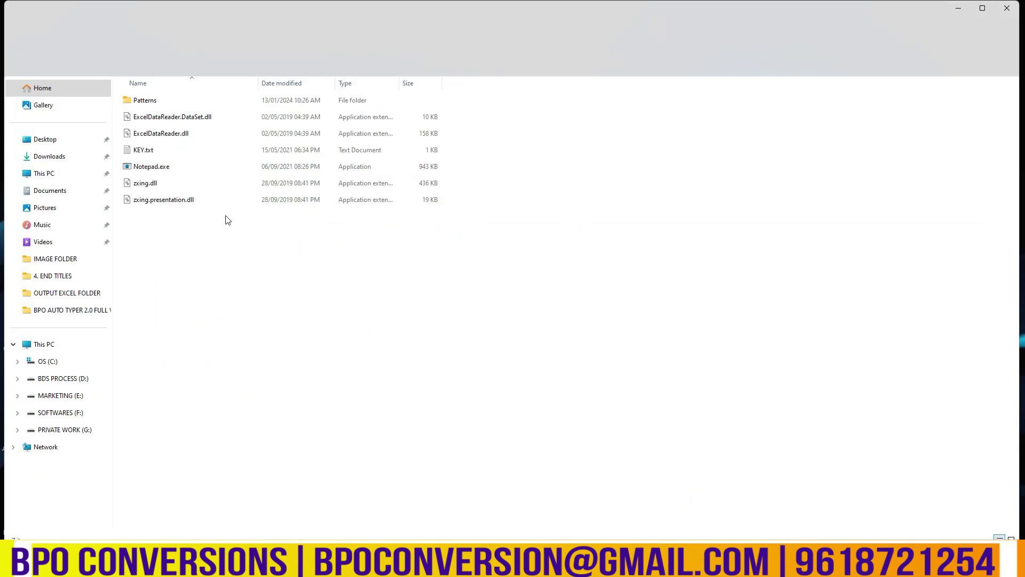
pyautogui.click(185, 165)
pyautogui.rightClick(185, 165)
pyautogui.click(212, 200)
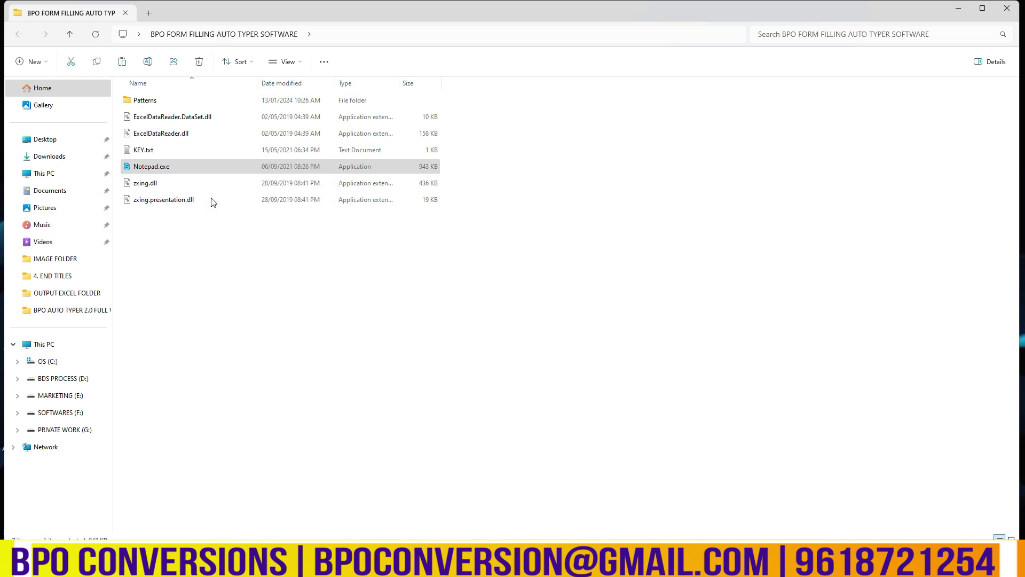
# Move the filler to the right and load Output.xlsx under the Medical Insurance pattern
pyautogui.click(1012, 7)
pyautogui.moveTo(99, 35); pyautogui.dragTo(881, 117)
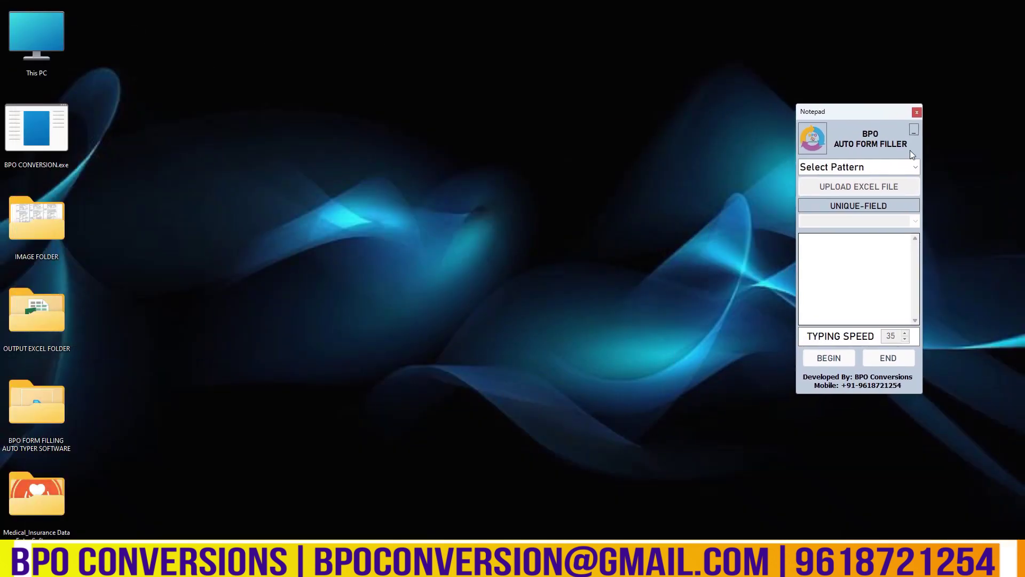
pyautogui.click(916, 171)
pyautogui.click(902, 178)
pyautogui.click(887, 186)
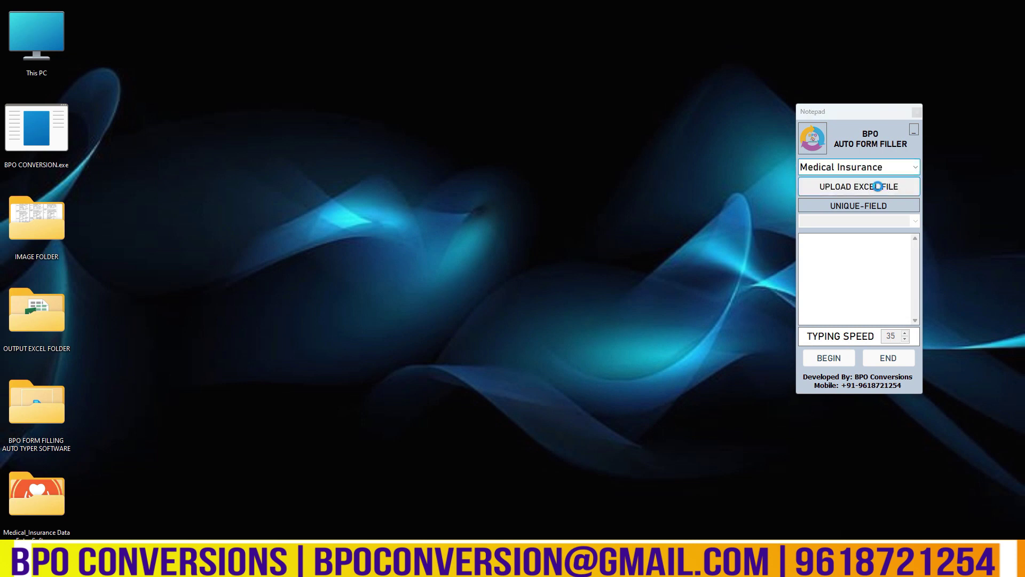
pyautogui.click(820, 209)
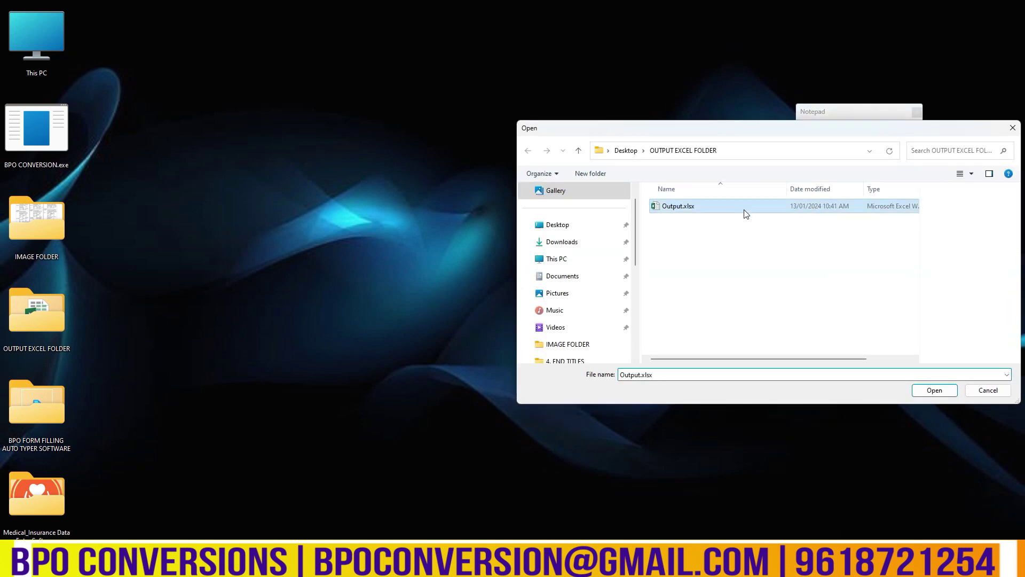
pyautogui.click(928, 391)
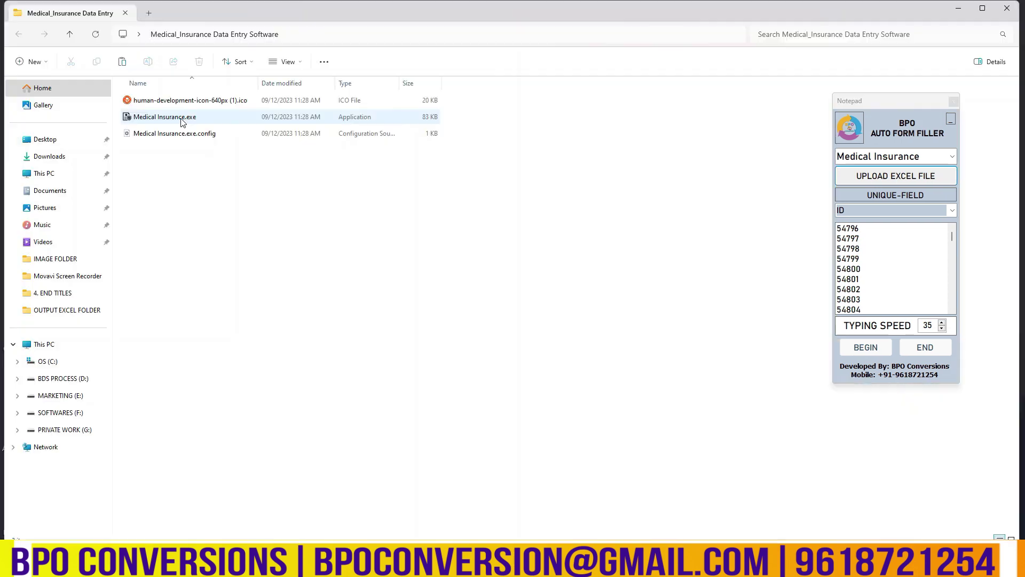
# Launch Medical Insurance.exe from the Medical_Insurance Data Entry Software folder
pyautogui.click(182, 120)
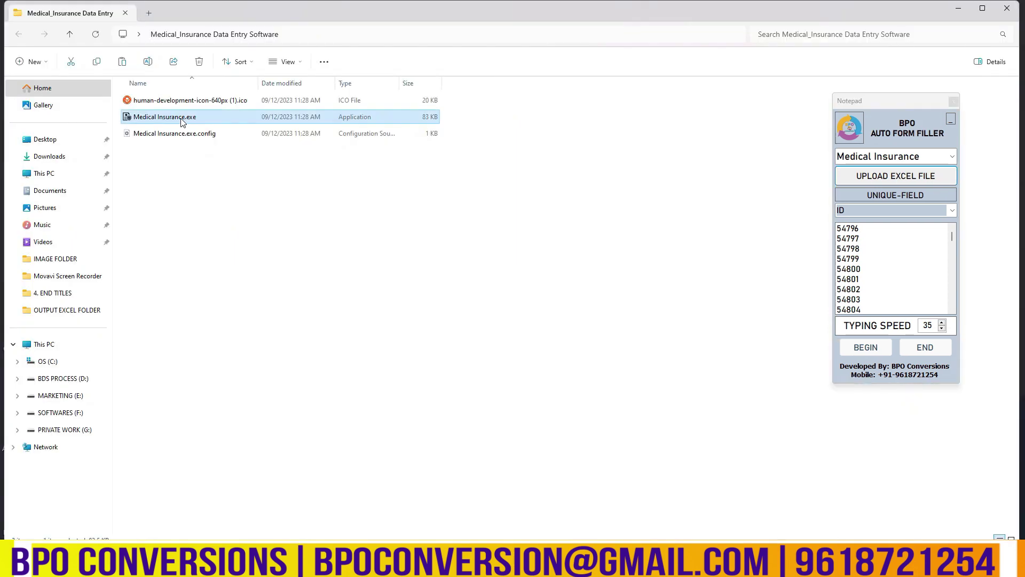
pyautogui.rightClick(182, 123)
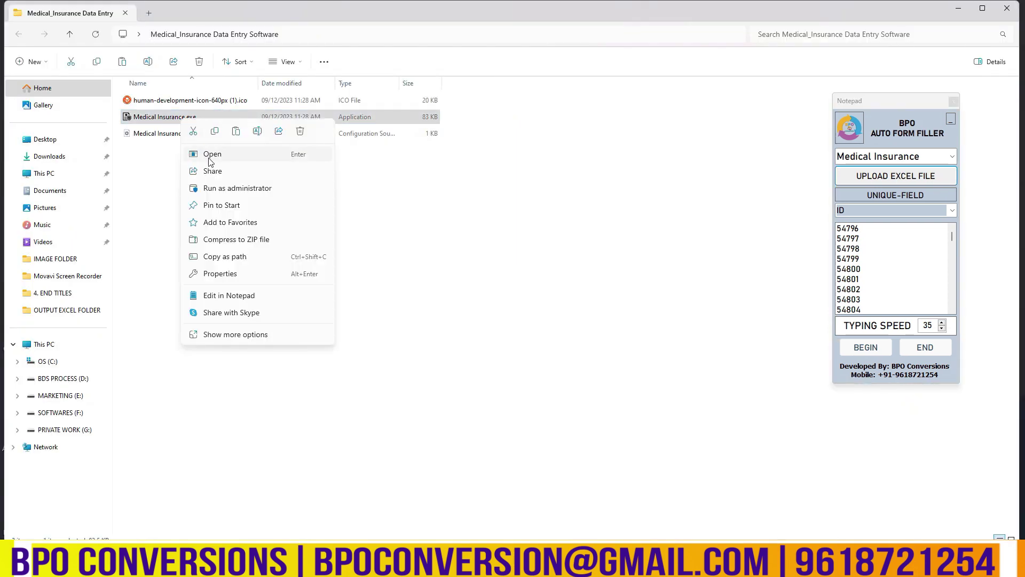
pyautogui.click(211, 155)
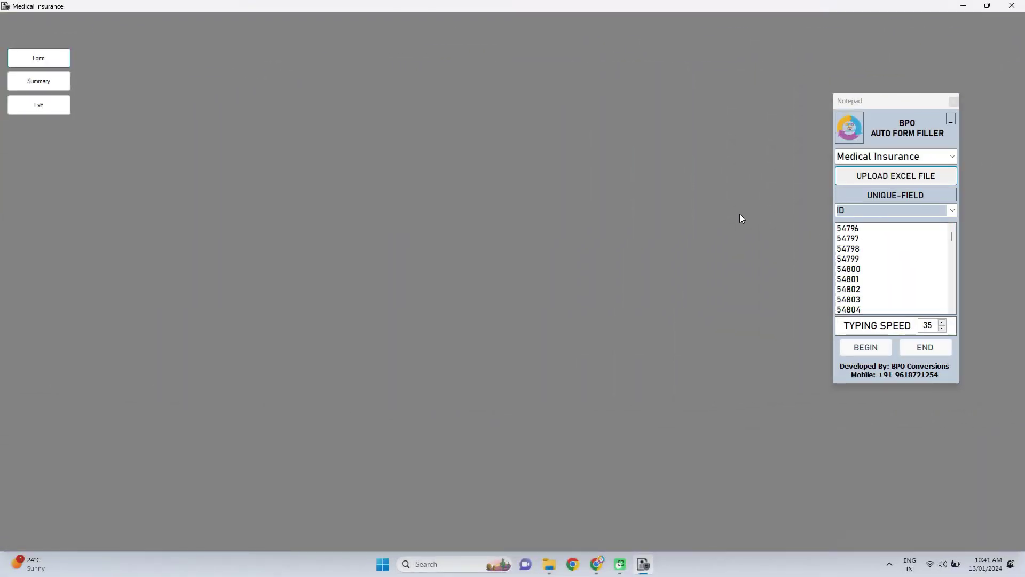
# Open the entry Form and load 2.jpg from Desktop > IMAGE FOLDER as its source image
pyautogui.click(56, 64)
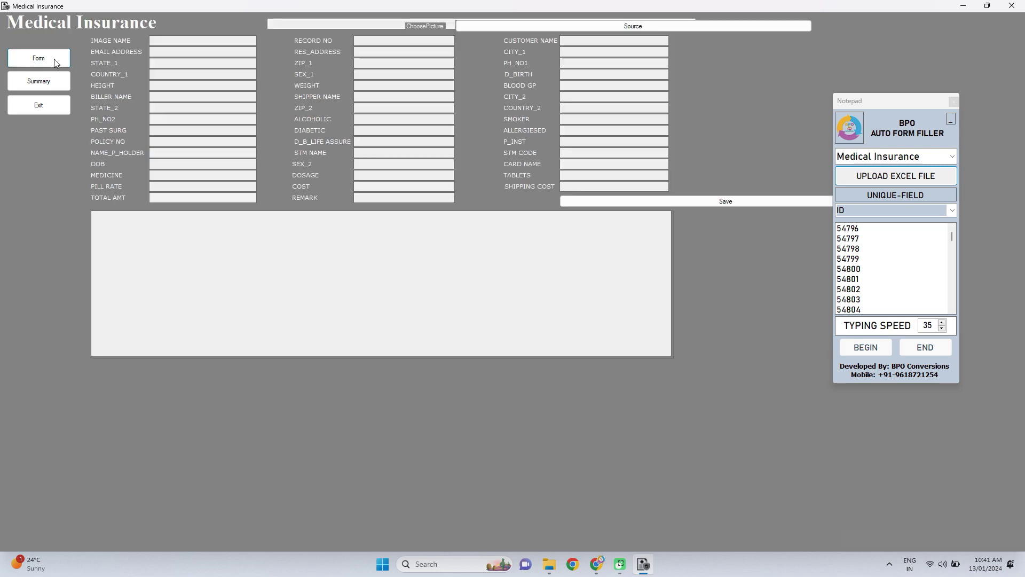
pyautogui.click(601, 25)
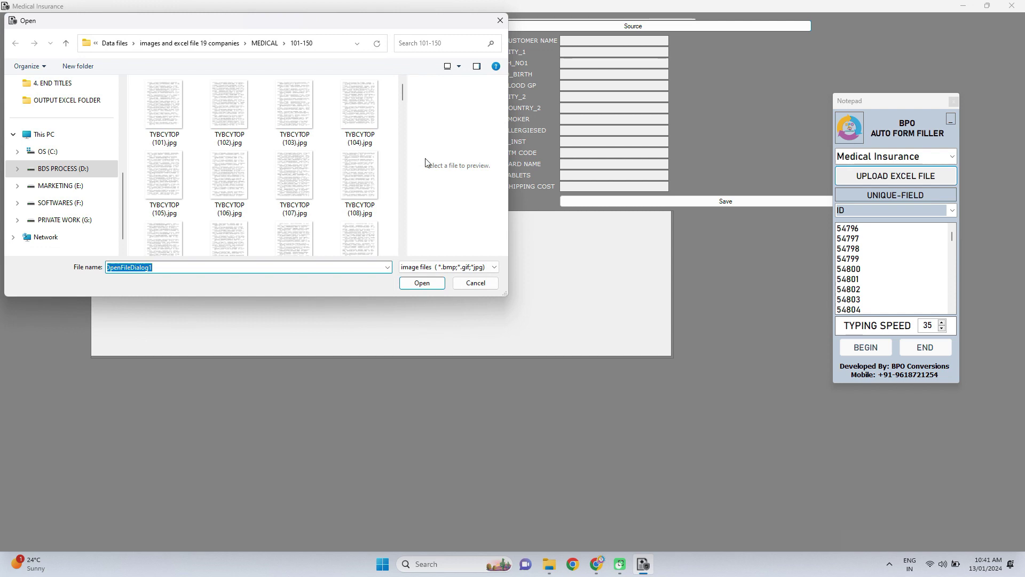
pyautogui.scroll(5, 81, 160)
pyautogui.click(67, 139)
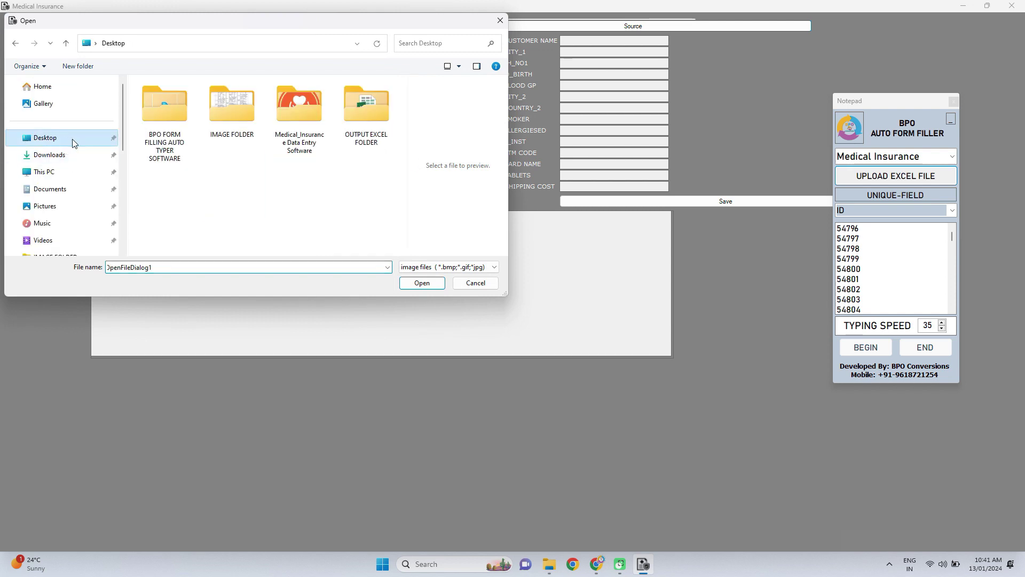
pyautogui.doubleClick(245, 120)
pyautogui.click(189, 123)
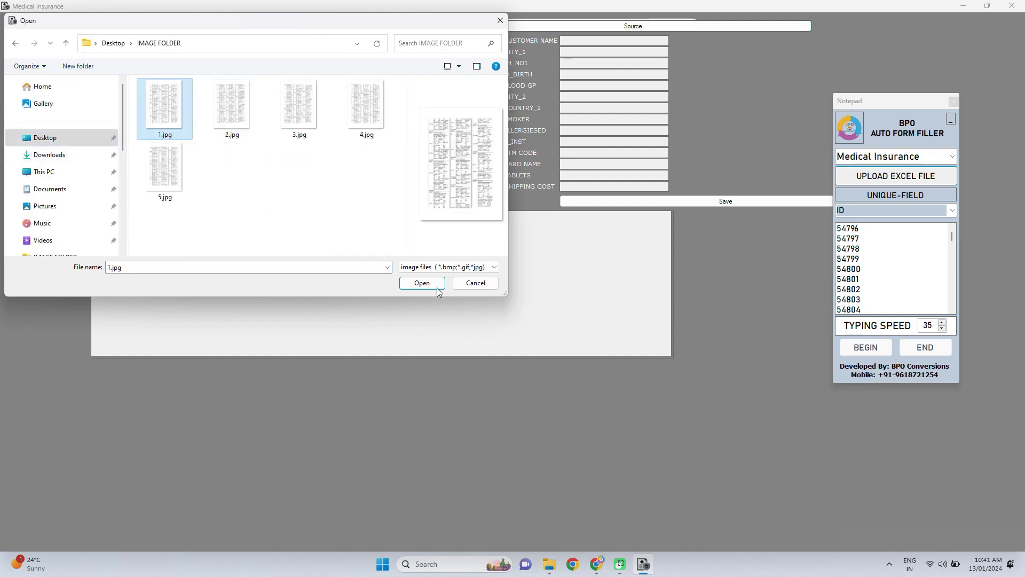
pyautogui.click(238, 137)
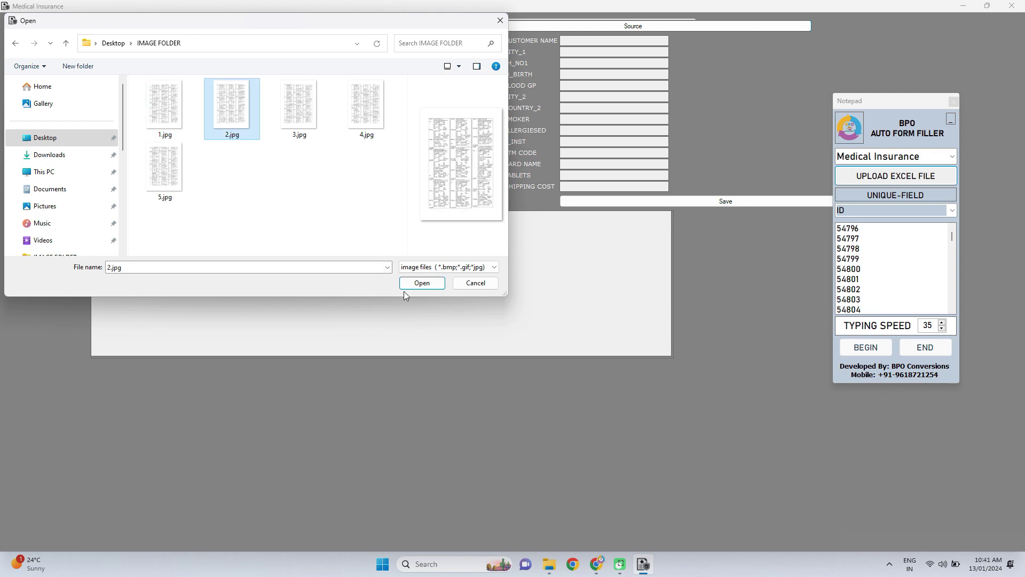
pyautogui.click(412, 286)
# Zoom the 2.jpg scan in and out, then start auto-typing record 54798 from the filler
pyautogui.click(406, 366)
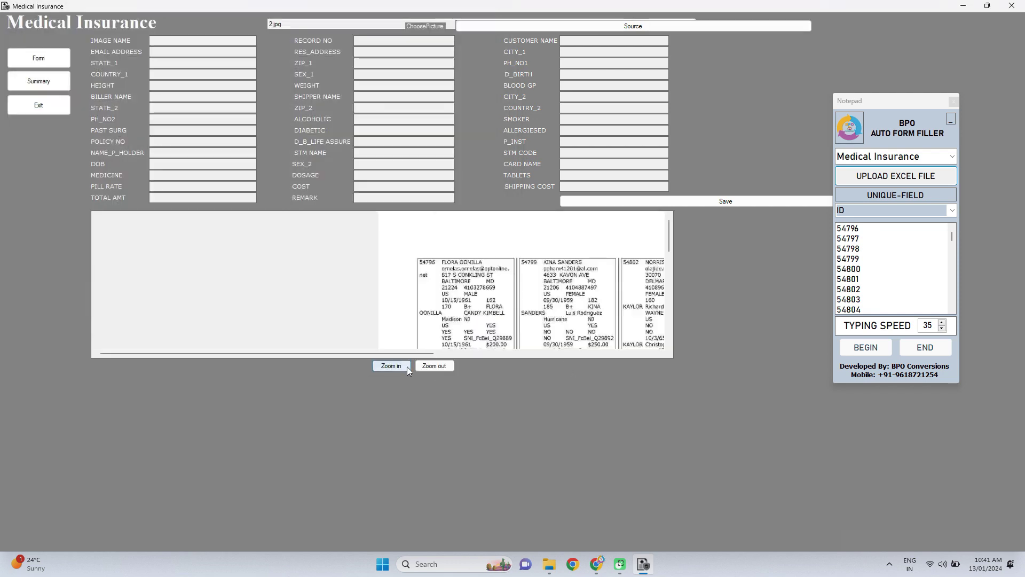
pyautogui.click(406, 366)
pyautogui.moveTo(344, 355); pyautogui.dragTo(481, 357)
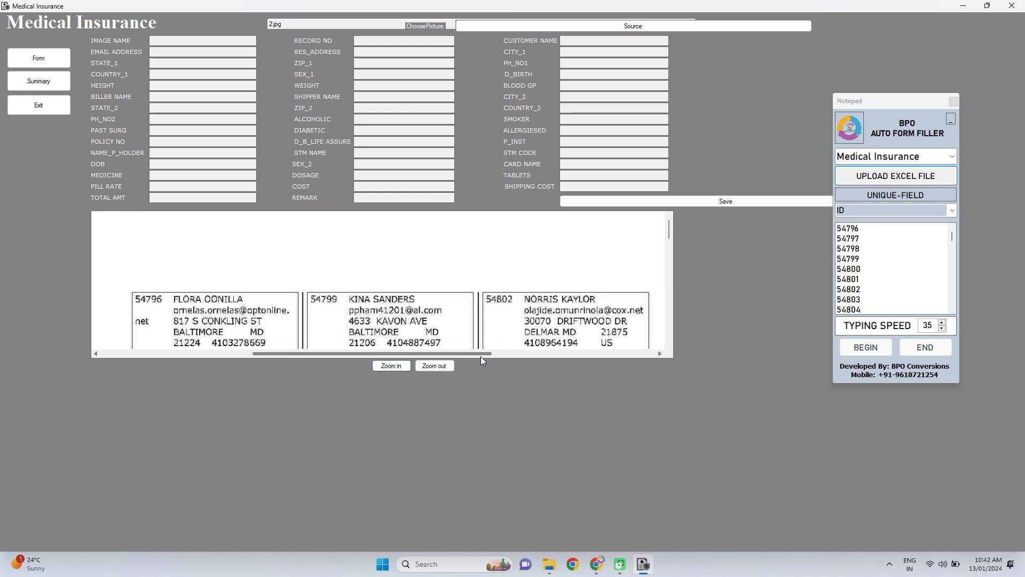
pyautogui.click(433, 366)
pyautogui.scroll(-1, 496, 326)
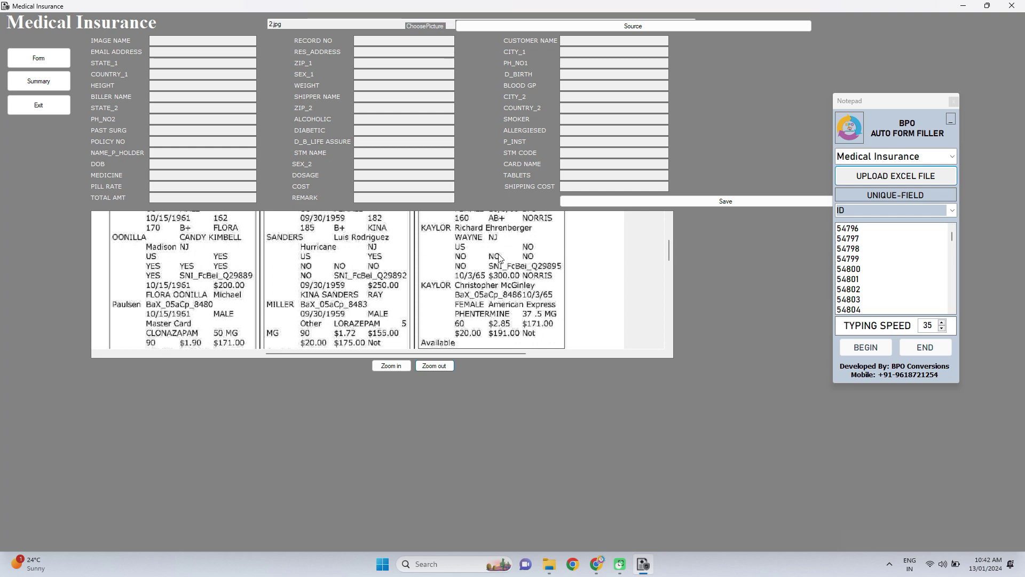
pyautogui.click(865, 249)
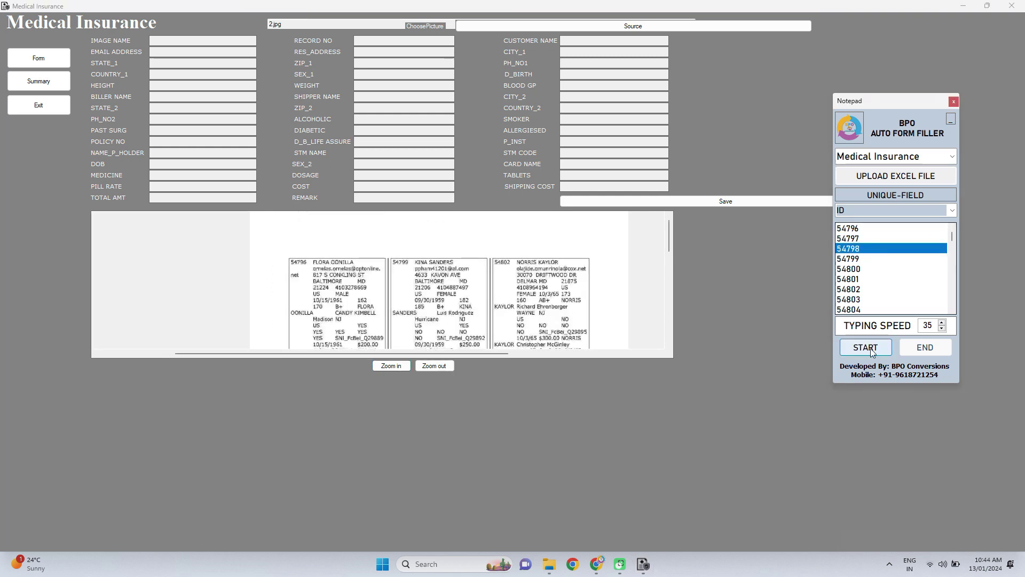
pyautogui.click(871, 350)
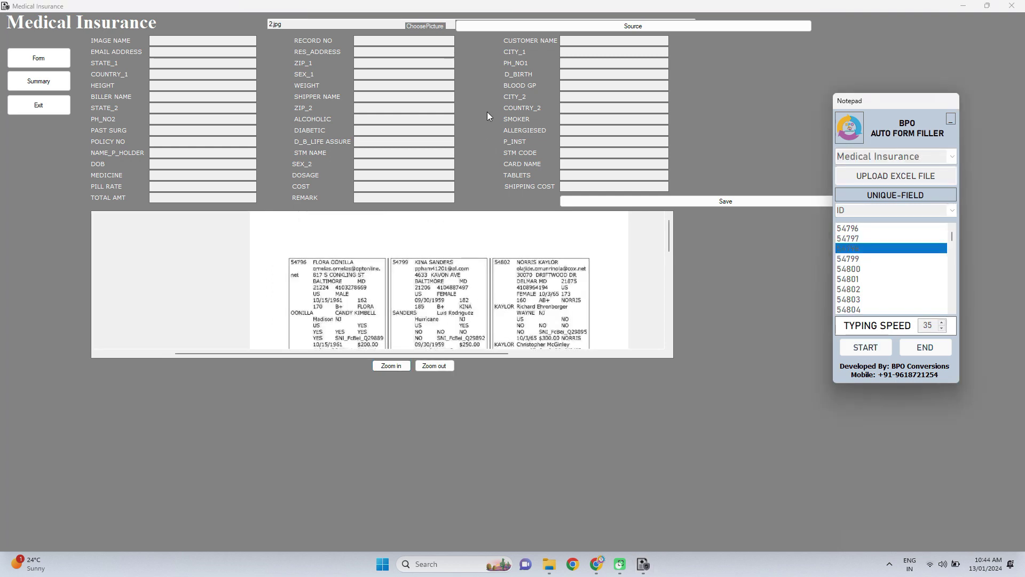
# Place the cursor in RECORD NO so record 54798 is auto-typed into every field
pyautogui.click(418, 43)
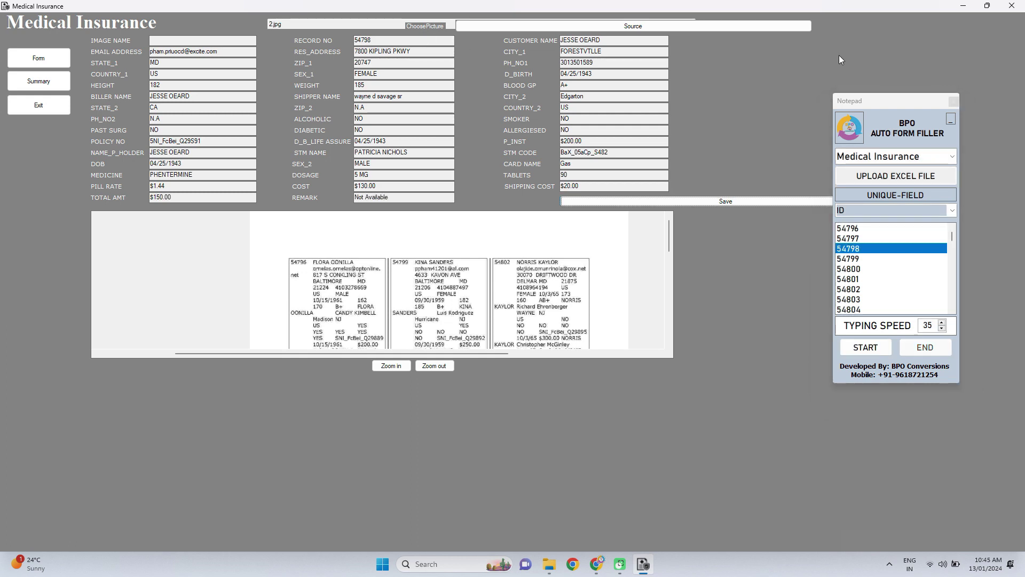
# Auto-type record 54799 into the form starting at RECORD NO, then save it
pyautogui.click(869, 259)
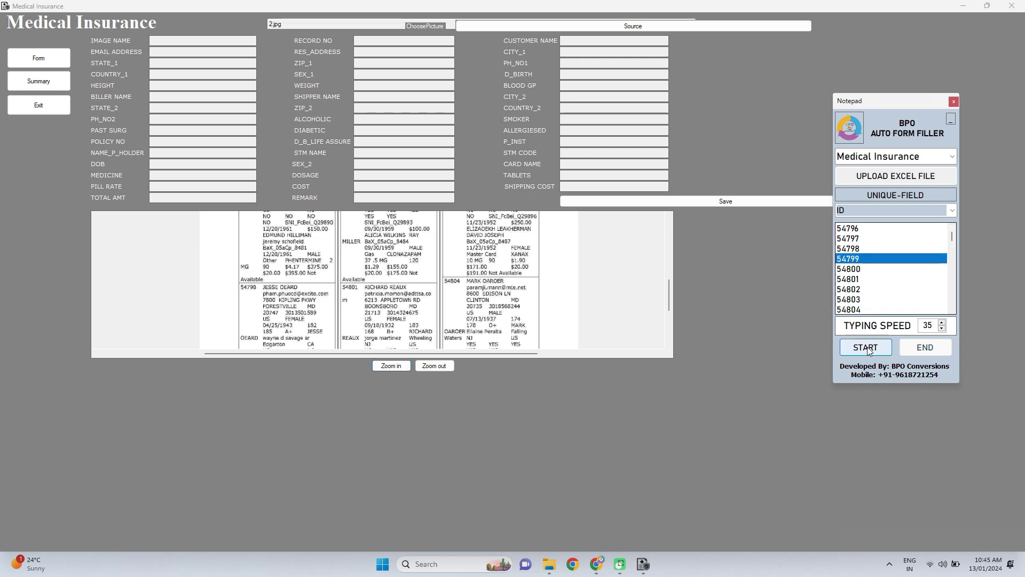
pyautogui.click(866, 347)
pyautogui.click(409, 42)
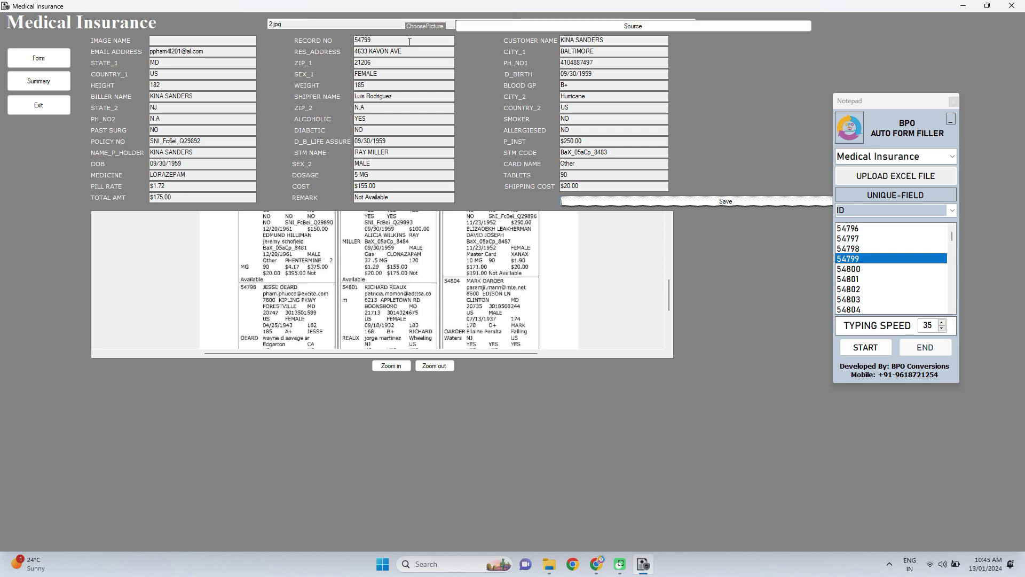
pyautogui.click(739, 205)
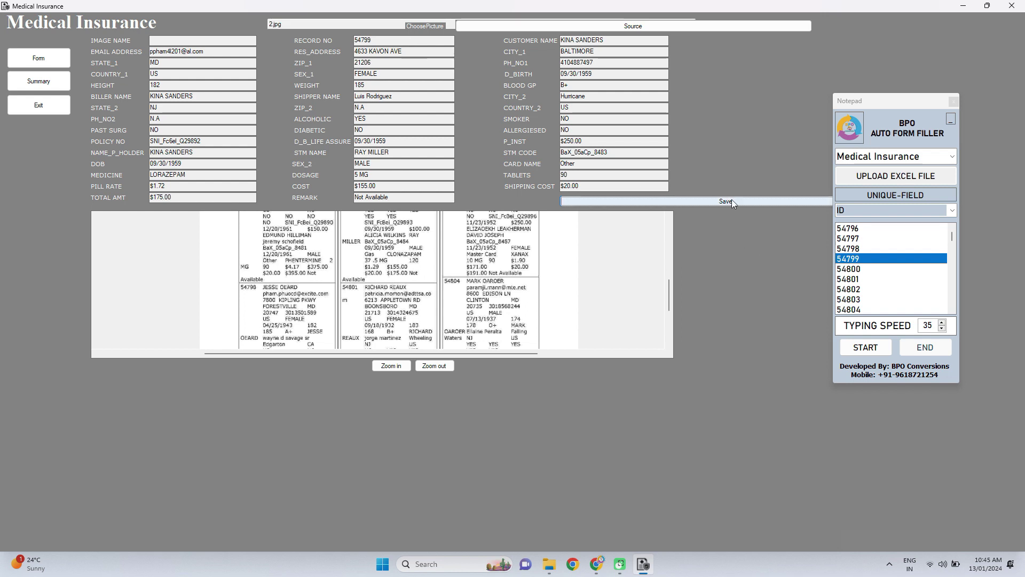
pyautogui.click(867, 270)
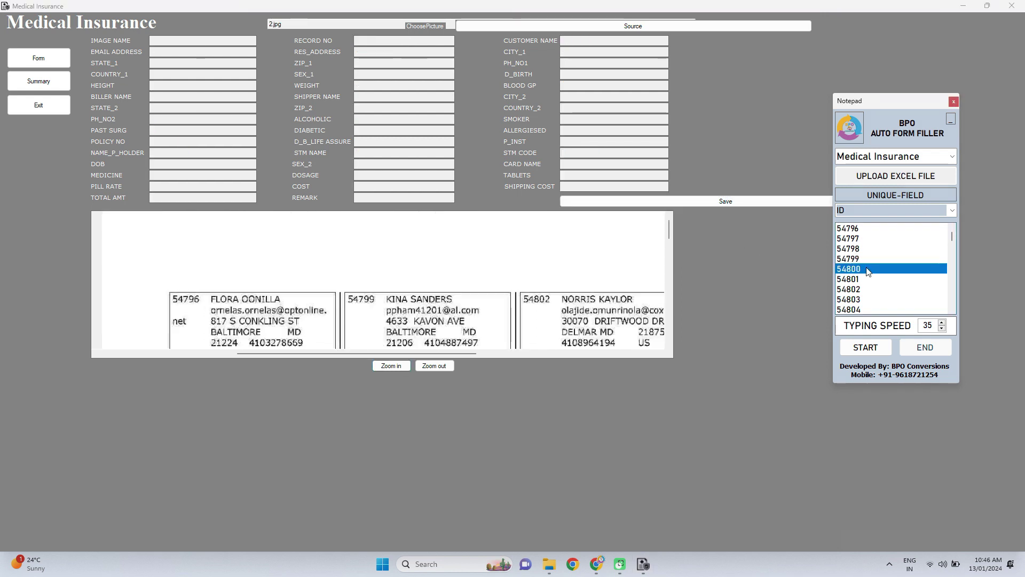
pyautogui.click(870, 350)
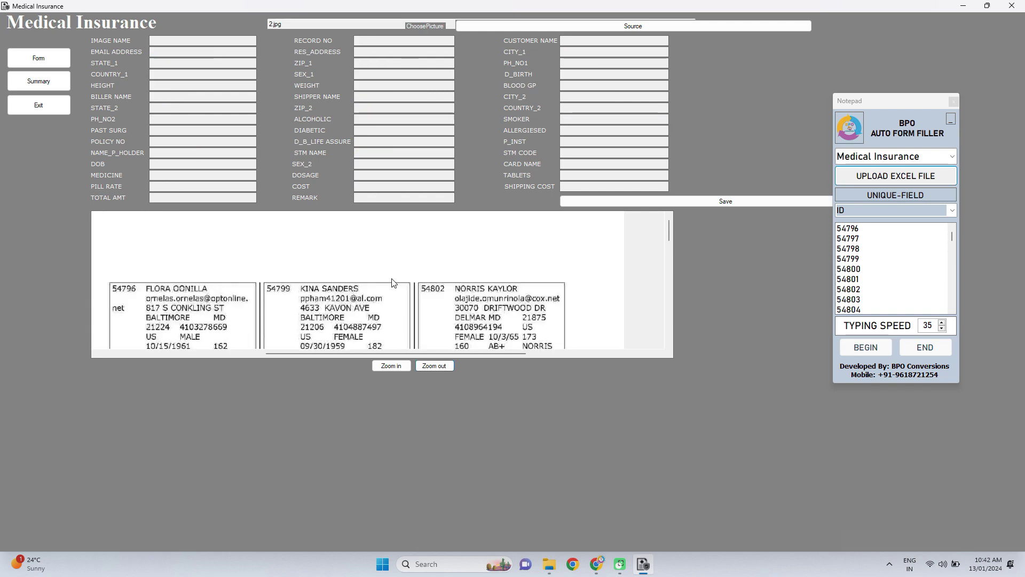
# Select record 54796 in the filler list and start auto-typing it
pyautogui.click(855, 228)
pyautogui.click(866, 347)
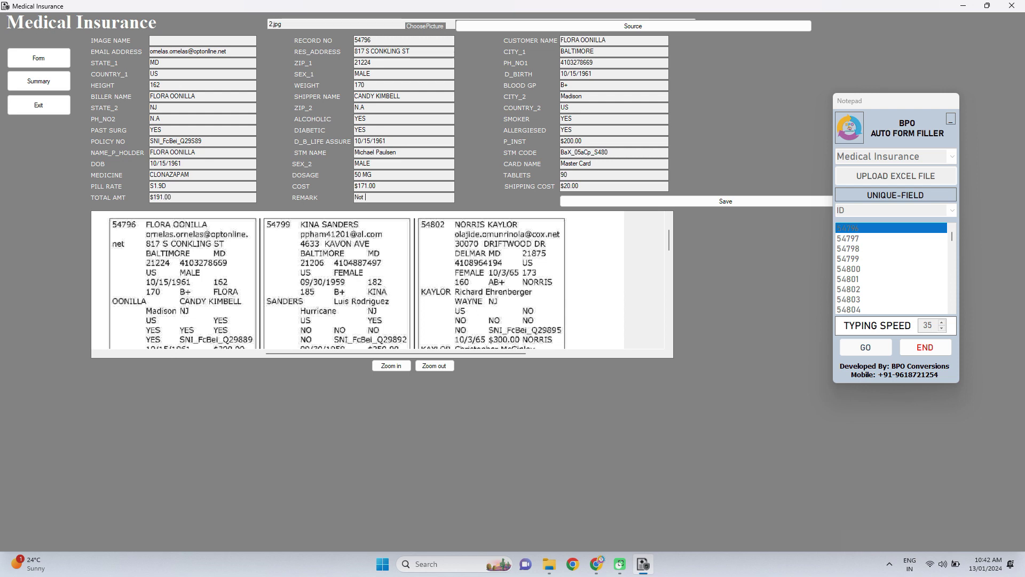
# Save record 54796, then focus RECORD NO so record 54797 is auto-typed
pyautogui.click(735, 206)
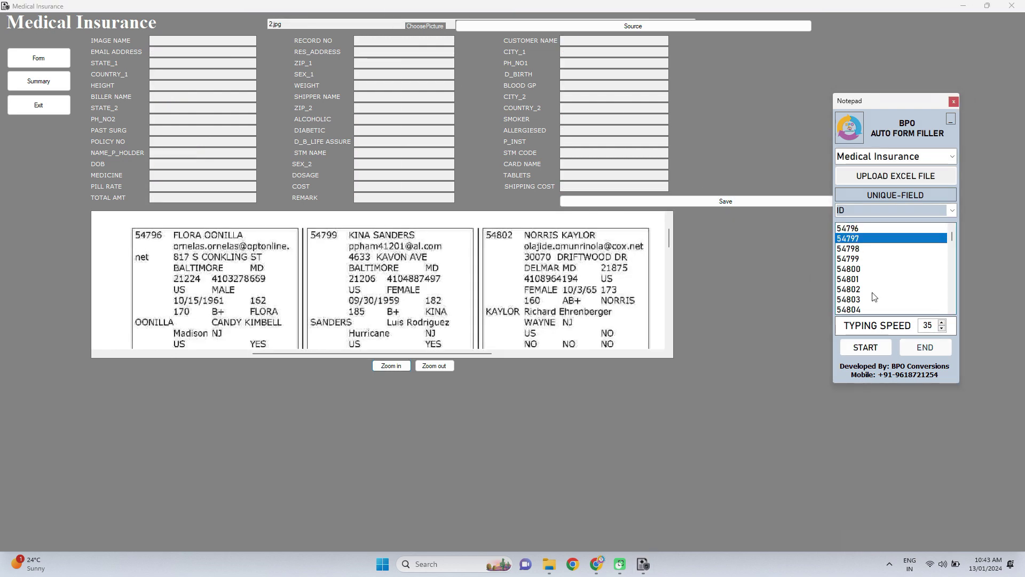
pyautogui.click(398, 41)
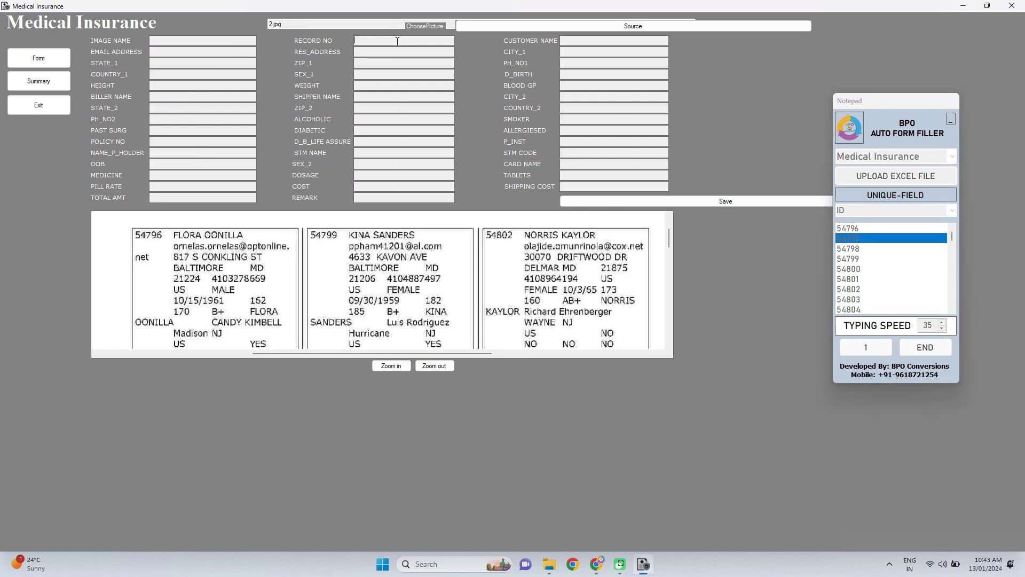